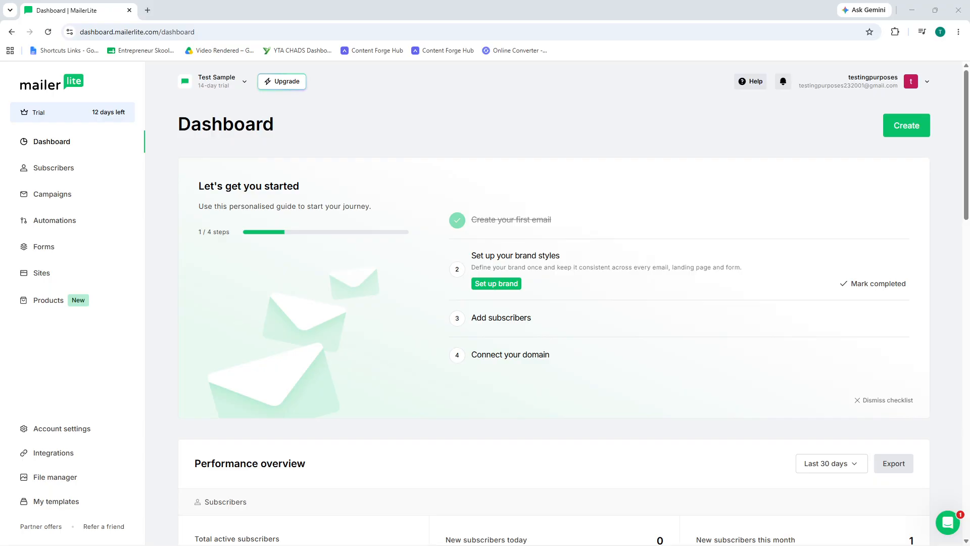
Go to the subscribers area and start adding a single new subscriber, dismissing the tip about import methods.
{"action": "key", "text": "XF86AudioRaiseVolume"}
{"action": "left_click", "coordinate": [66, 173]}
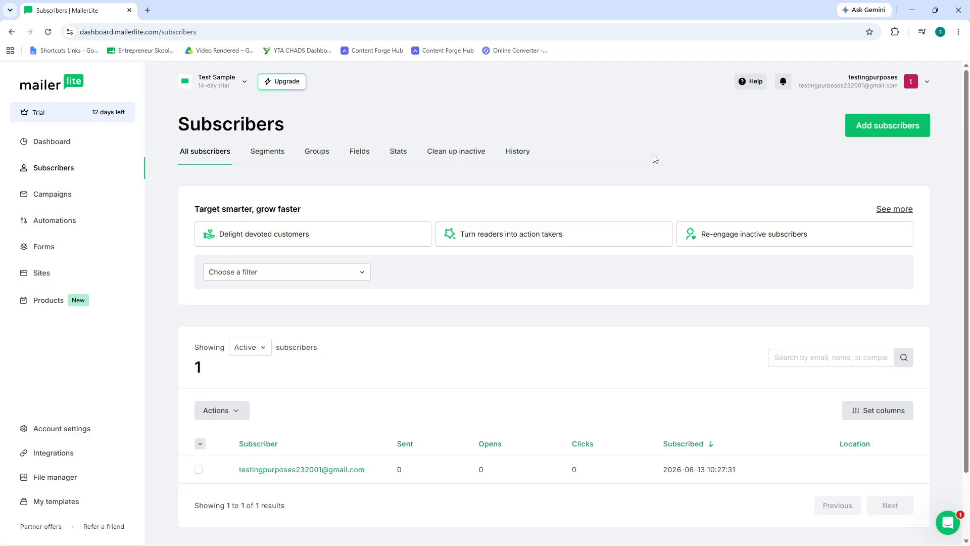
{"action": "left_click", "coordinate": [872, 130]}
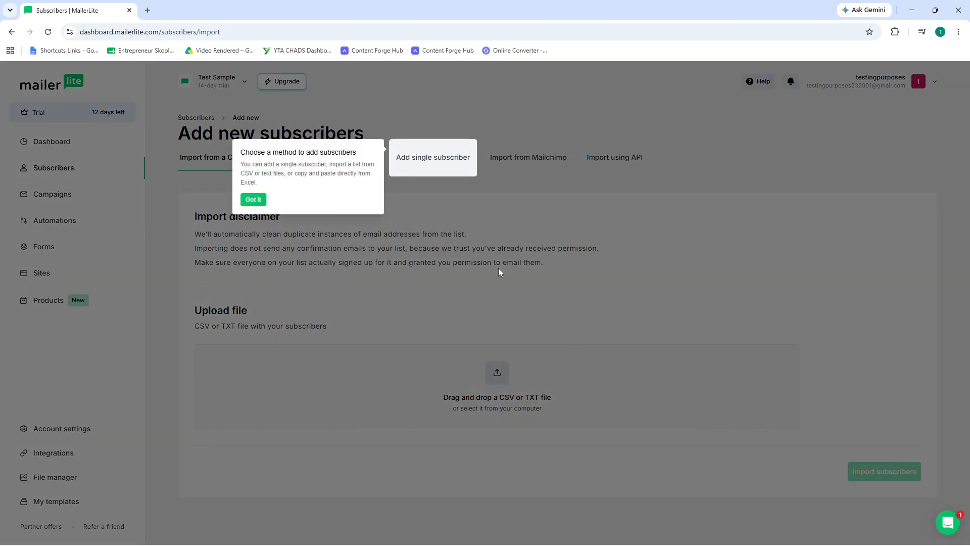
{"action": "left_click", "coordinate": [253, 199]}
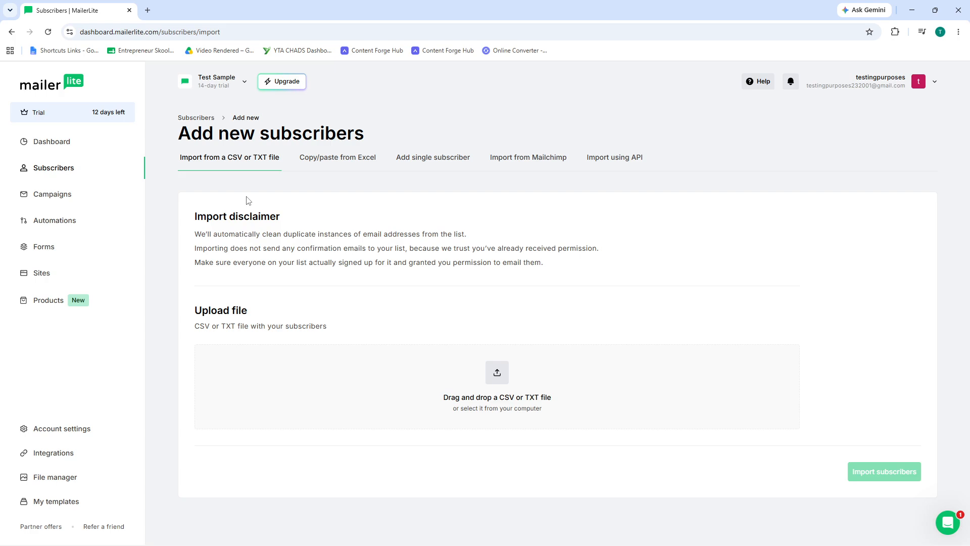
{"action": "left_click", "coordinate": [437, 160]}
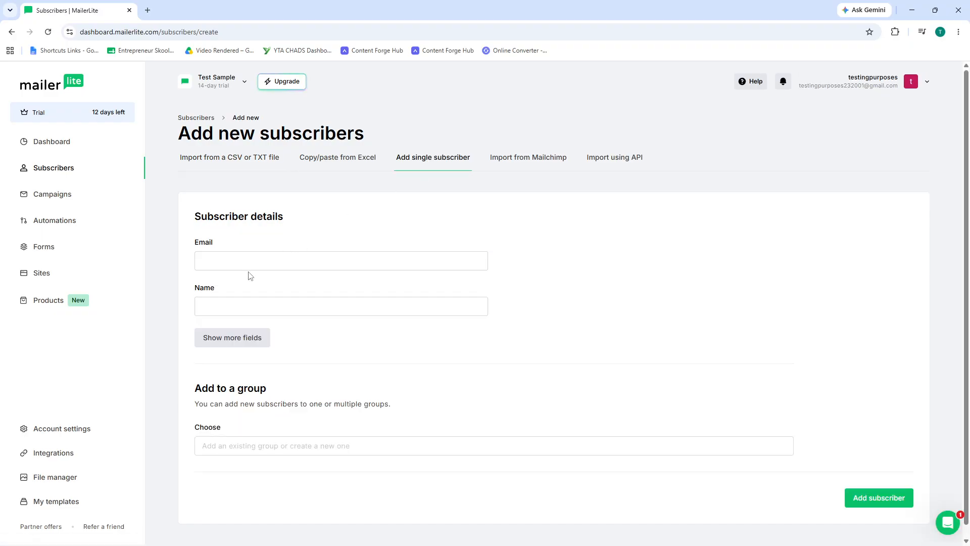
Fill in the new subscriber's email address and name from the saved suggestions.
{"action": "left_click", "coordinate": [253, 263]}
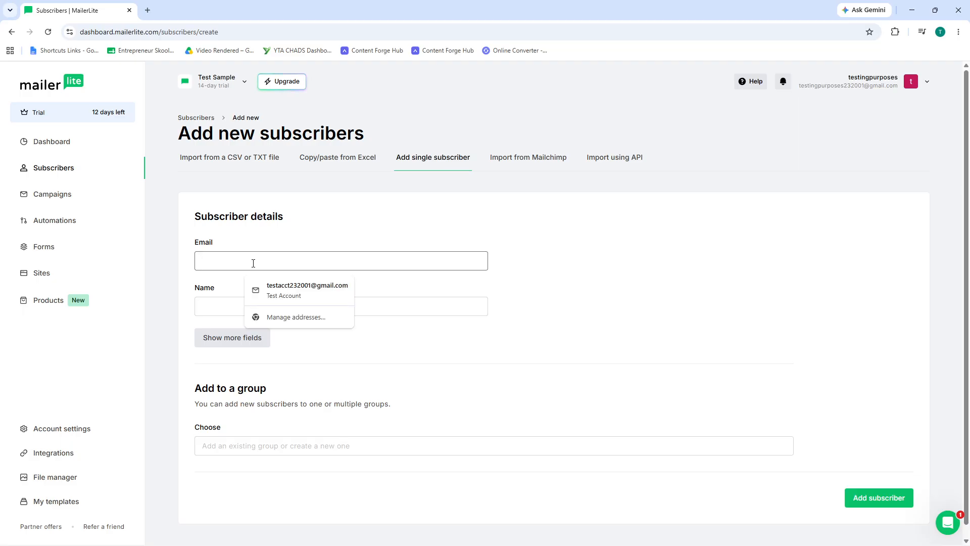
{"action": "type", "text": "sample"}
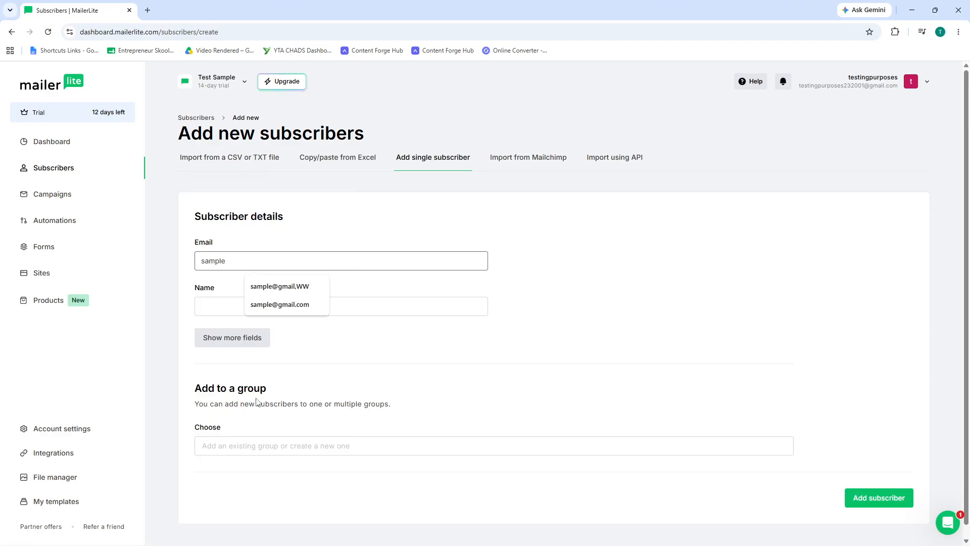
{"action": "left_click", "coordinate": [288, 305]}
{"action": "left_click", "coordinate": [283, 306]}
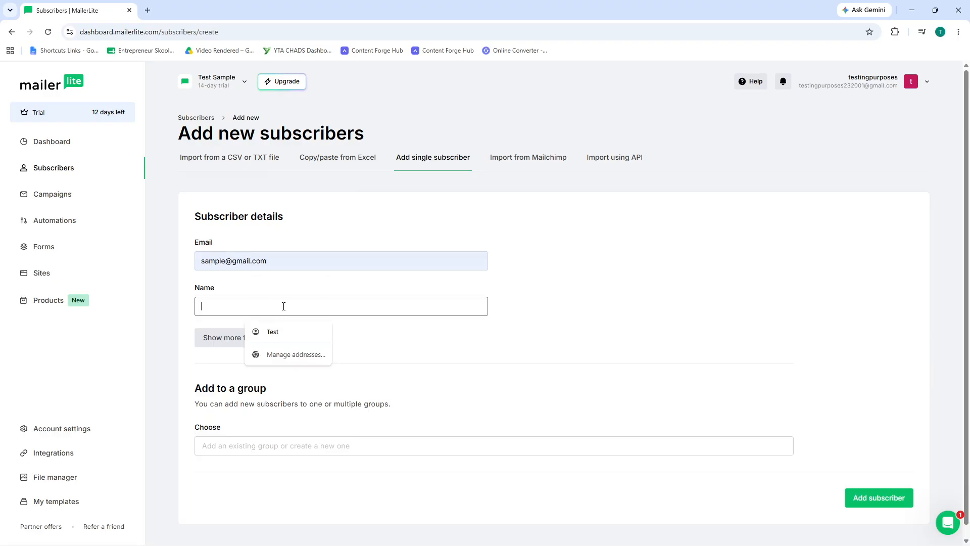
{"action": "left_click", "coordinate": [275, 334]}
{"action": "left_click", "coordinate": [637, 303]}
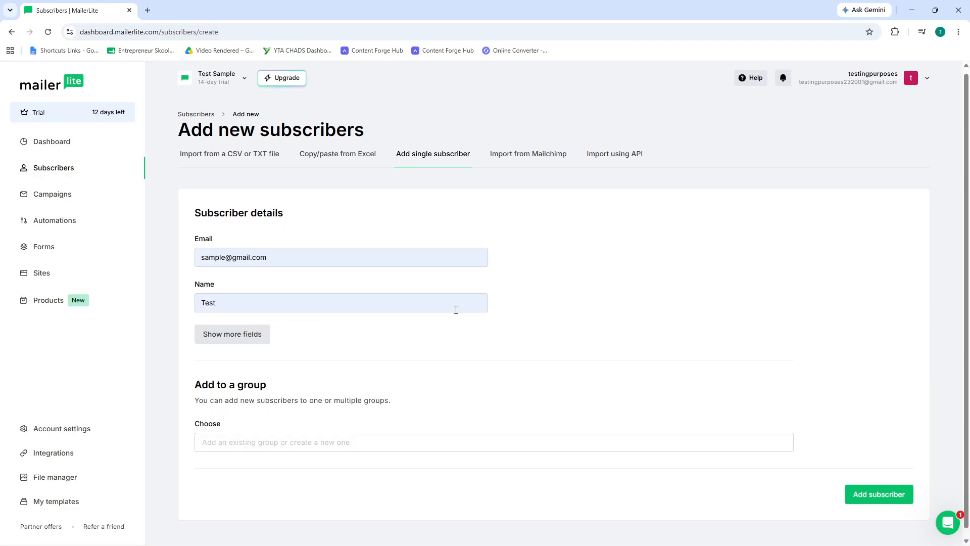
Examine the optional subscriber fields and the group field, and collapse the extra fields again.
{"action": "scroll", "coordinate": [429, 308], "scroll_direction": "down", "scroll_amount": 1}
{"action": "left_click", "coordinate": [240, 323]}
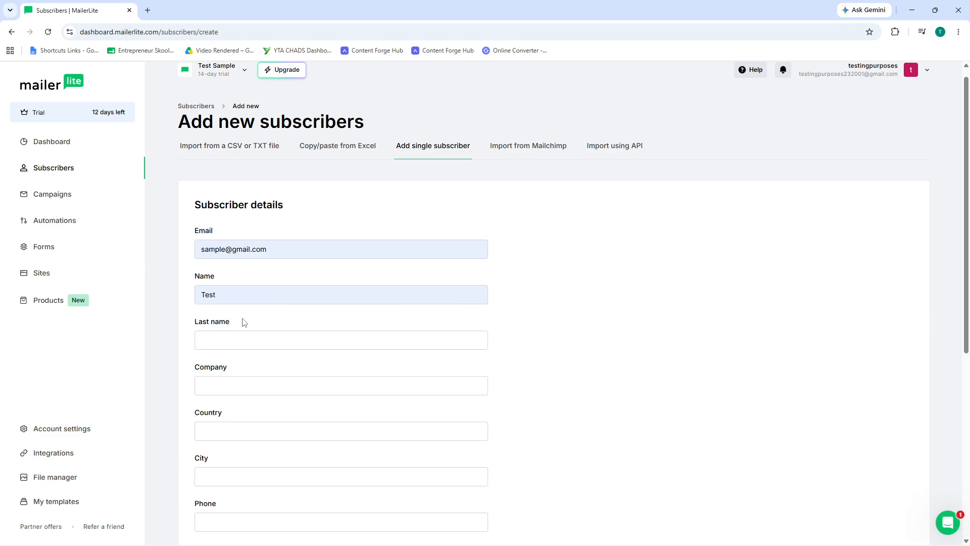
{"action": "scroll", "coordinate": [379, 294], "scroll_direction": "down", "scroll_amount": 1}
{"action": "scroll", "coordinate": [379, 294], "scroll_direction": "down", "scroll_amount": 5}
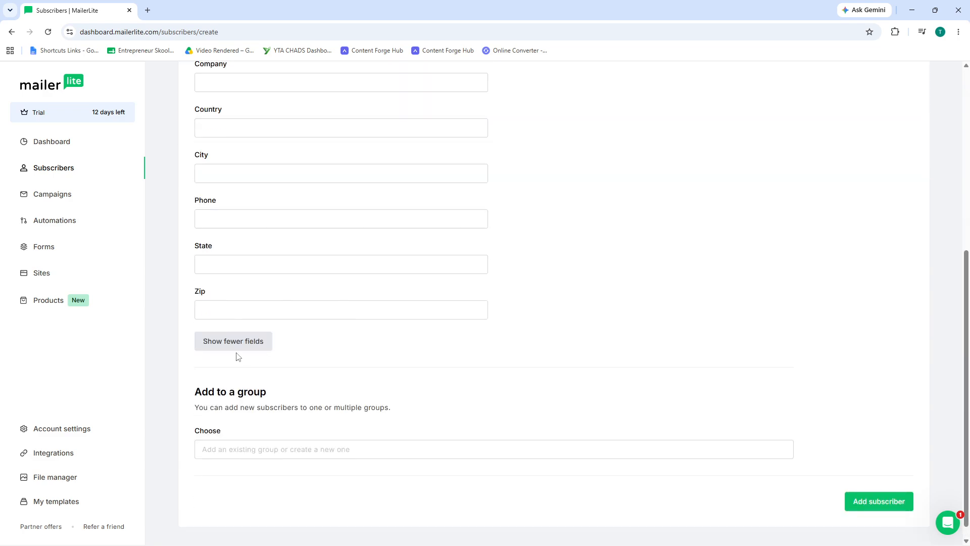
{"action": "left_click", "coordinate": [252, 344]}
{"action": "scroll", "coordinate": [569, 294], "scroll_direction": "down", "scroll_amount": 1}
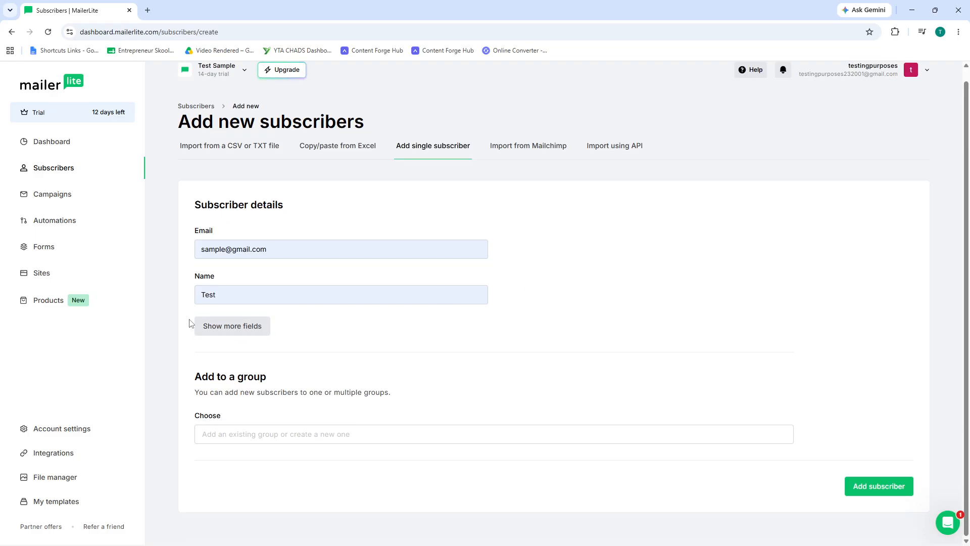
{"action": "left_click", "coordinate": [225, 326]}
{"action": "scroll", "coordinate": [247, 370], "scroll_direction": "down", "scroll_amount": 4}
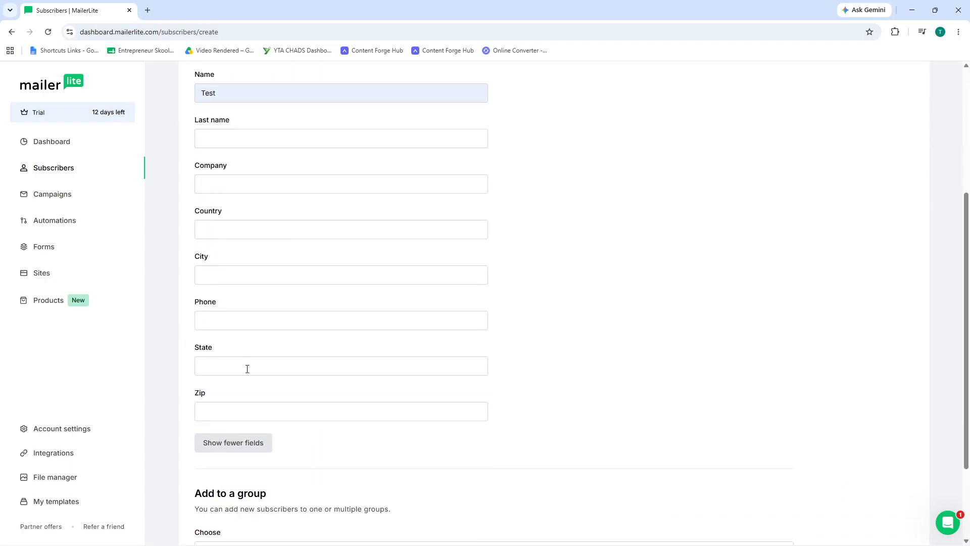
{"action": "left_click", "coordinate": [229, 444]}
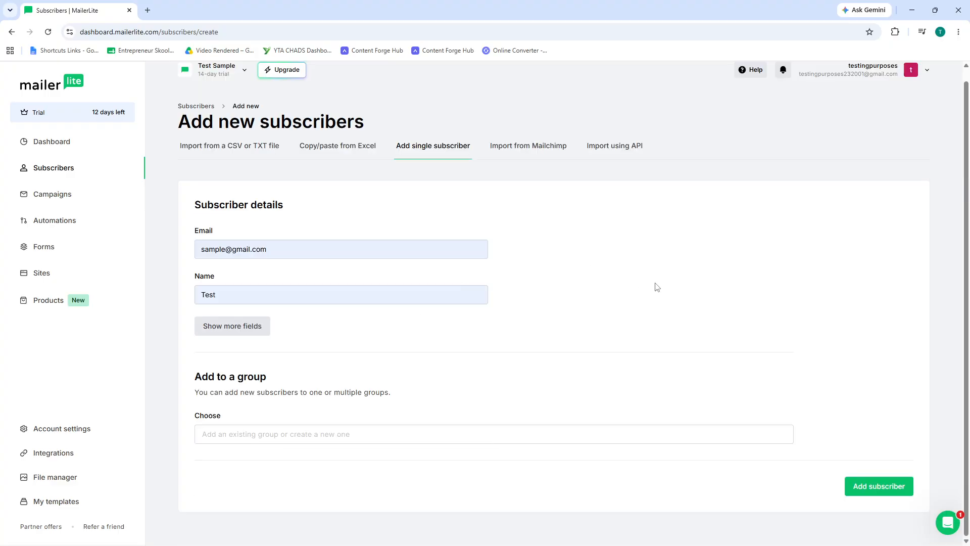
{"action": "left_click", "coordinate": [555, 432]}
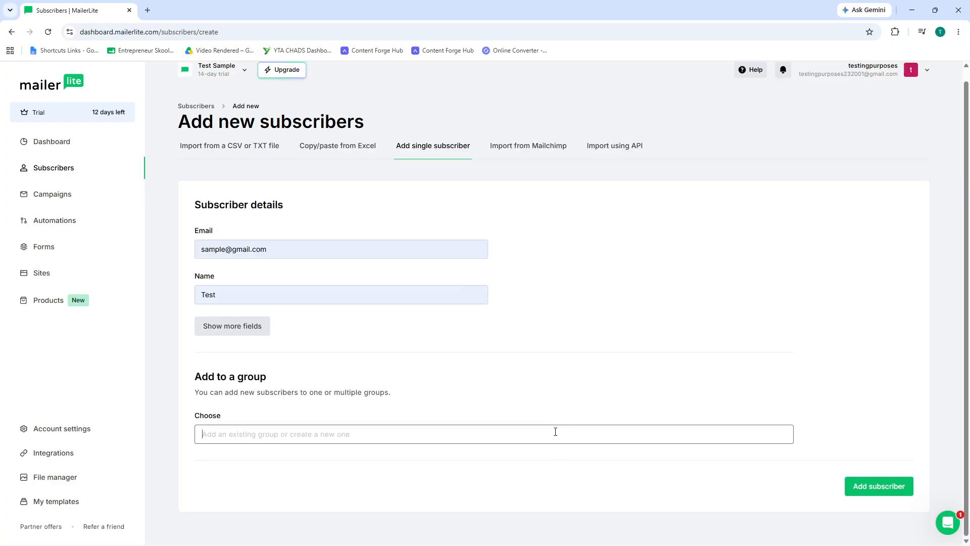
{"action": "left_click", "coordinate": [684, 325]}
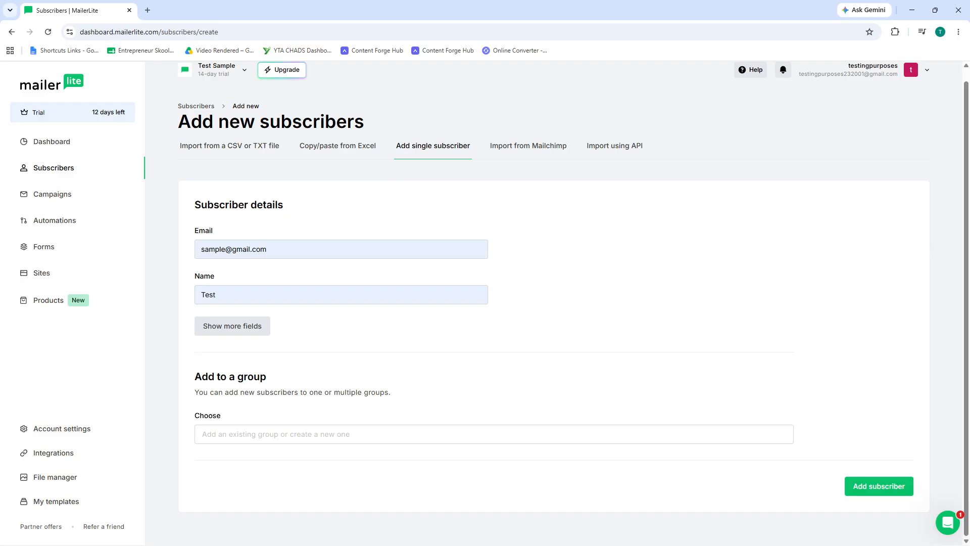
Expand the optional subscriber fields and review them from last name through zip.
{"action": "left_click", "coordinate": [233, 326]}
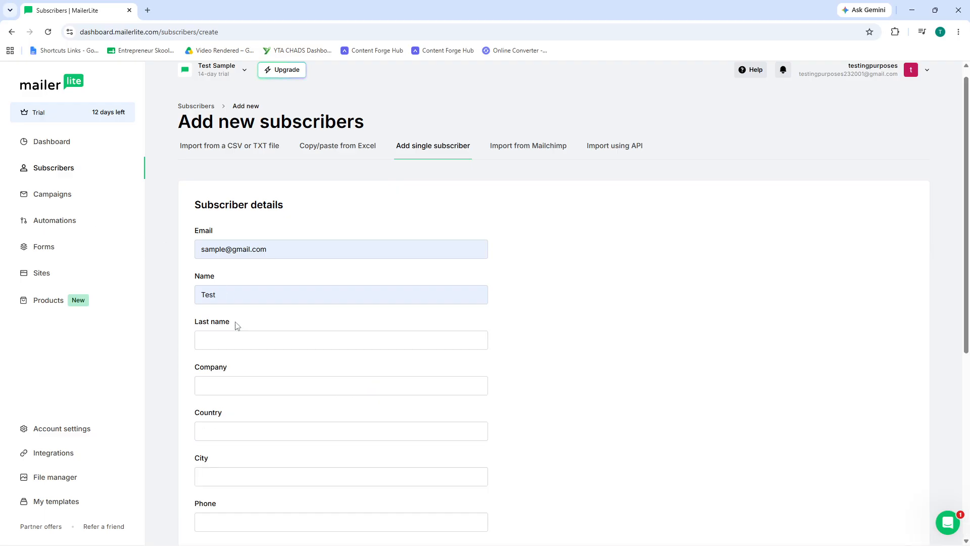
{"action": "scroll", "coordinate": [259, 302], "scroll_direction": "down", "scroll_amount": 2}
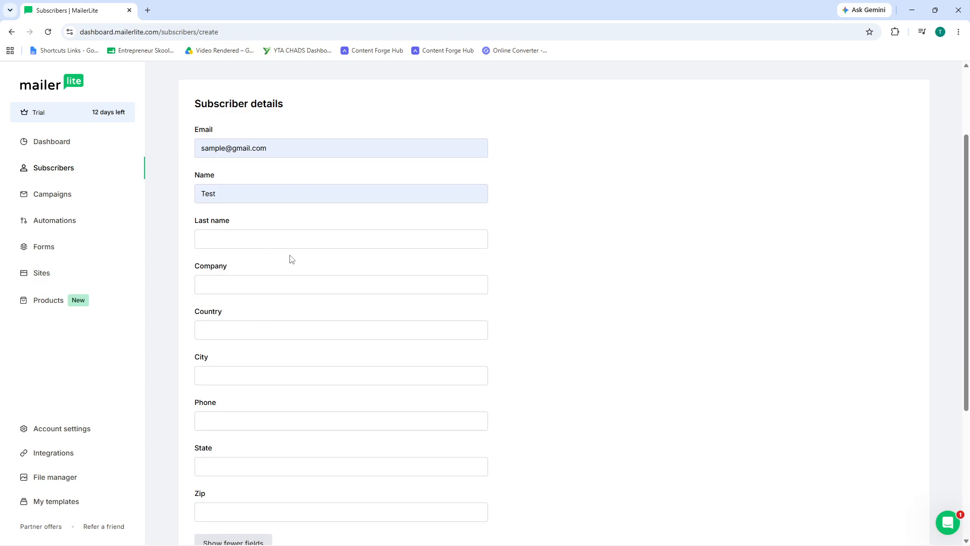
{"action": "scroll", "coordinate": [286, 336], "scroll_direction": "down", "scroll_amount": 2}
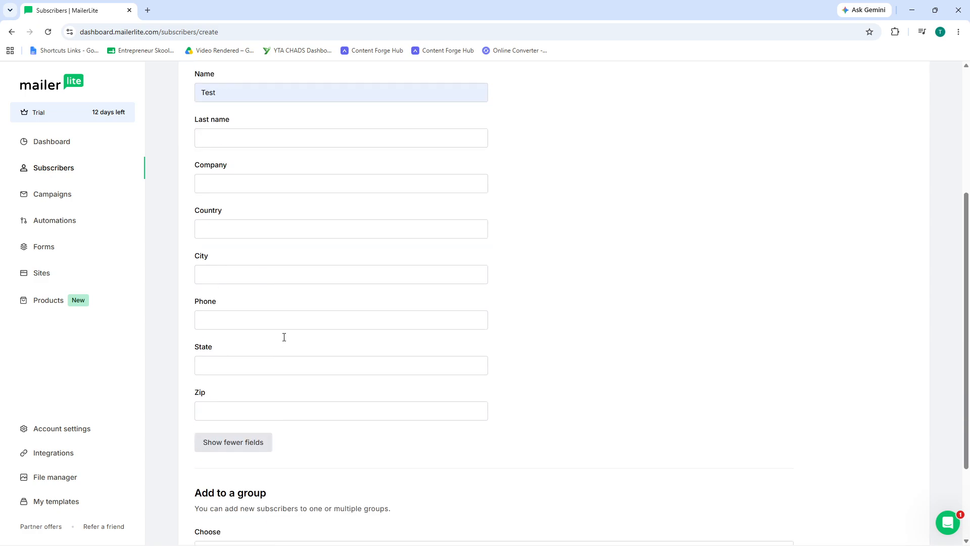
{"action": "scroll", "coordinate": [288, 343], "scroll_direction": "down", "scroll_amount": 2}
{"action": "scroll", "coordinate": [289, 343], "scroll_direction": "up", "scroll_amount": 4}
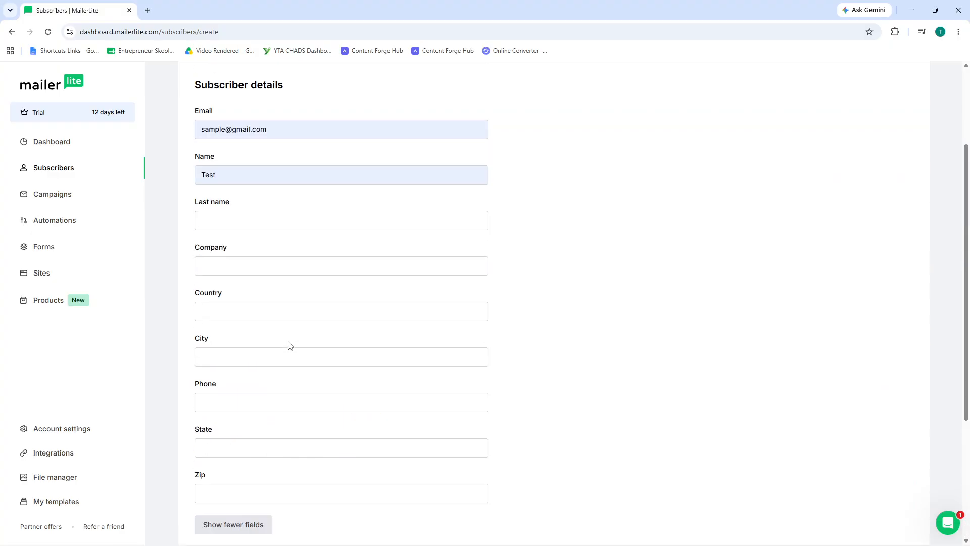
{"action": "scroll", "coordinate": [290, 345], "scroll_direction": "down", "scroll_amount": 4}
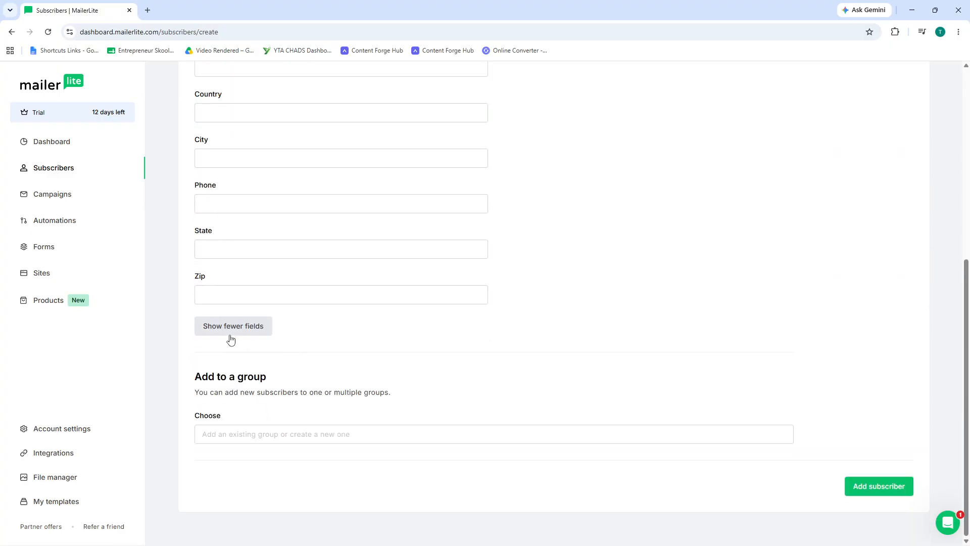
{"action": "scroll", "coordinate": [238, 335], "scroll_direction": "up", "scroll_amount": 2}
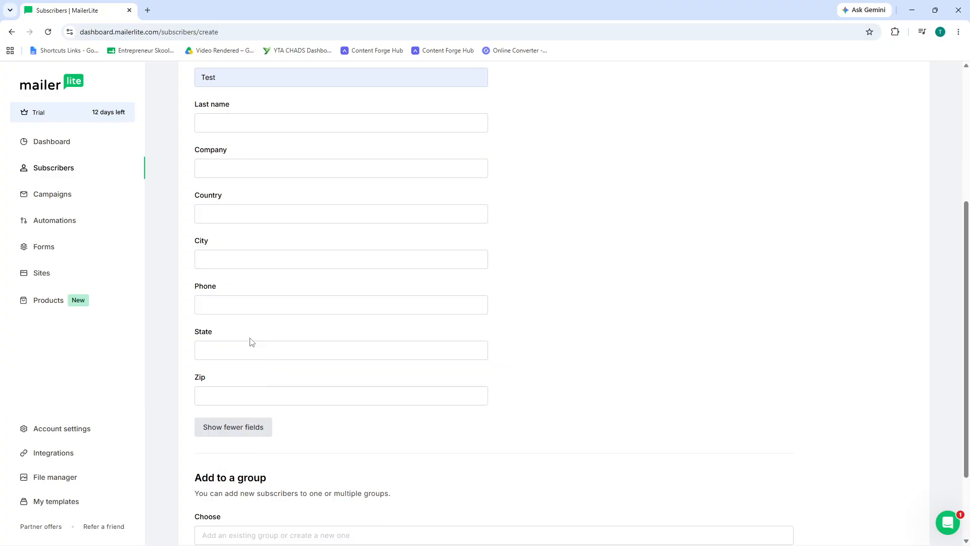
Check the optional state, zip, phone, city, country, company and last name fields one by one.
{"action": "left_click", "coordinate": [230, 355]}
{"action": "left_click", "coordinate": [222, 387]}
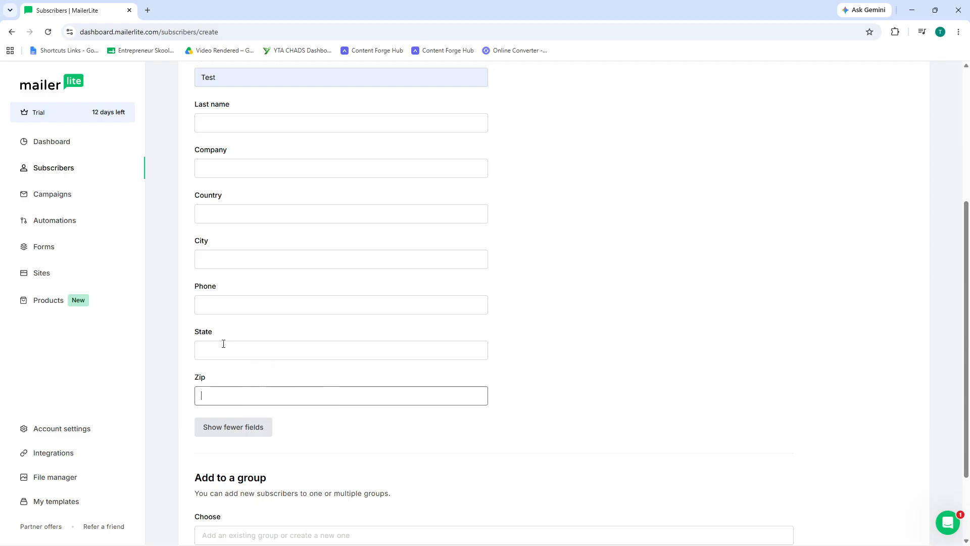
{"action": "left_click", "coordinate": [221, 304]}
{"action": "left_click", "coordinate": [232, 256]}
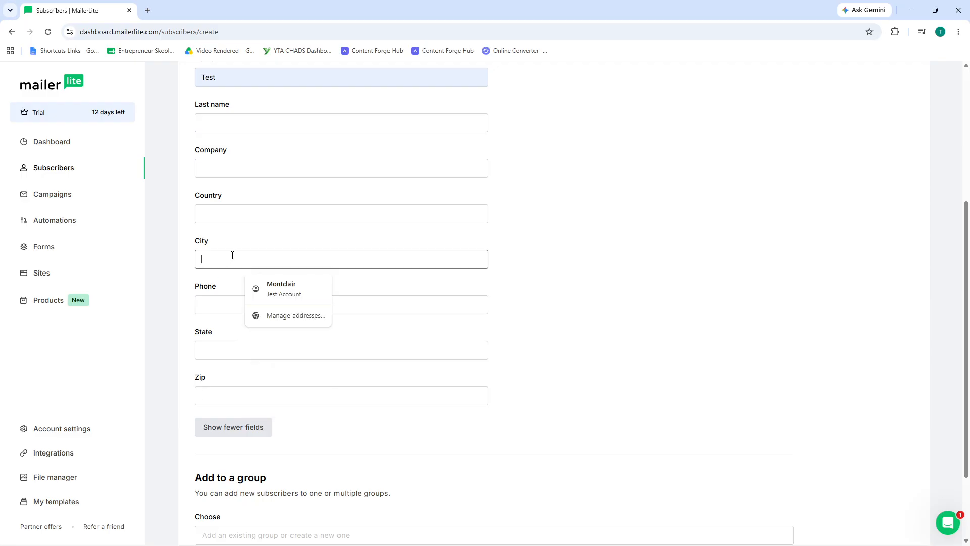
{"action": "left_click", "coordinate": [243, 209]}
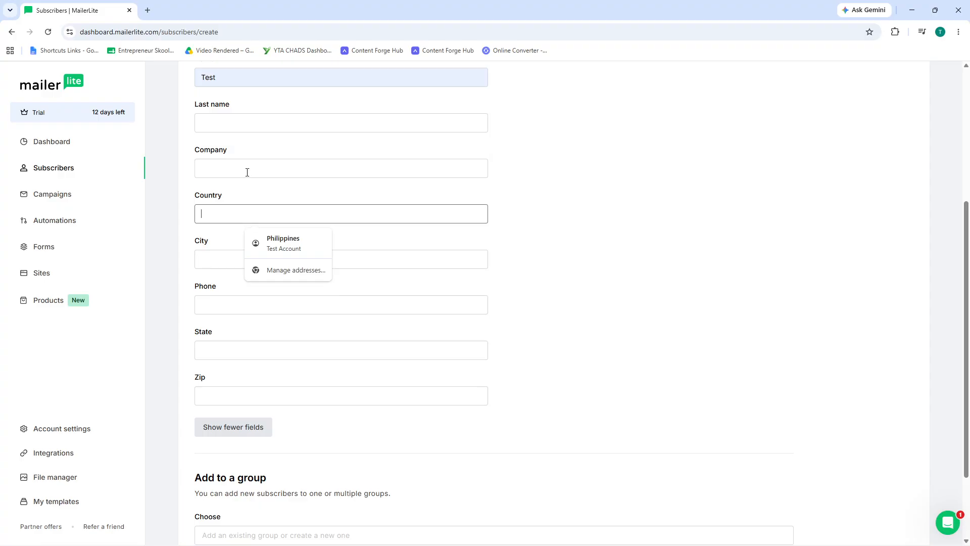
{"action": "left_click", "coordinate": [247, 172]}
{"action": "left_click", "coordinate": [251, 127]}
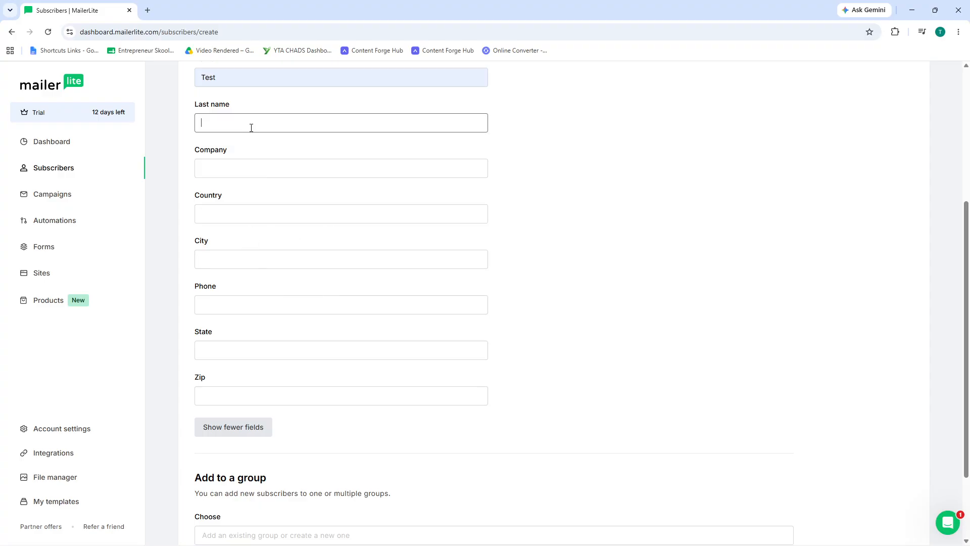
{"action": "left_click", "coordinate": [549, 183]}
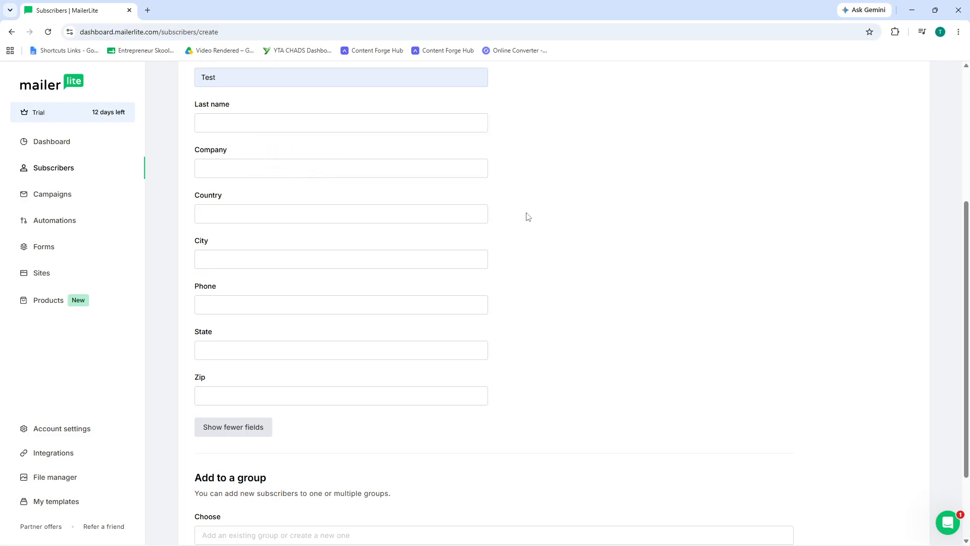
Try autofilling the last name and address details from the saved profile.
{"action": "left_click", "coordinate": [271, 117]}
{"action": "left_click", "coordinate": [281, 151]}
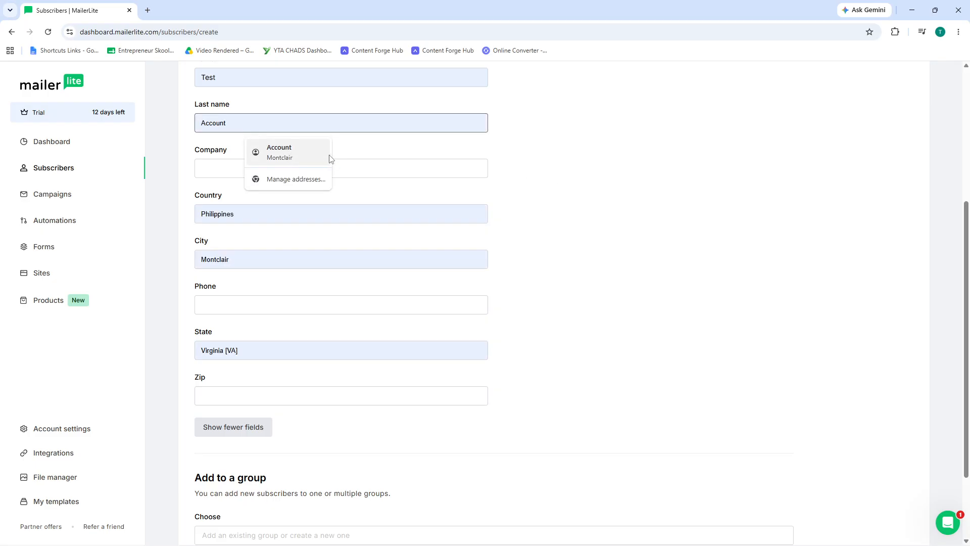
{"action": "left_click", "coordinate": [674, 198]}
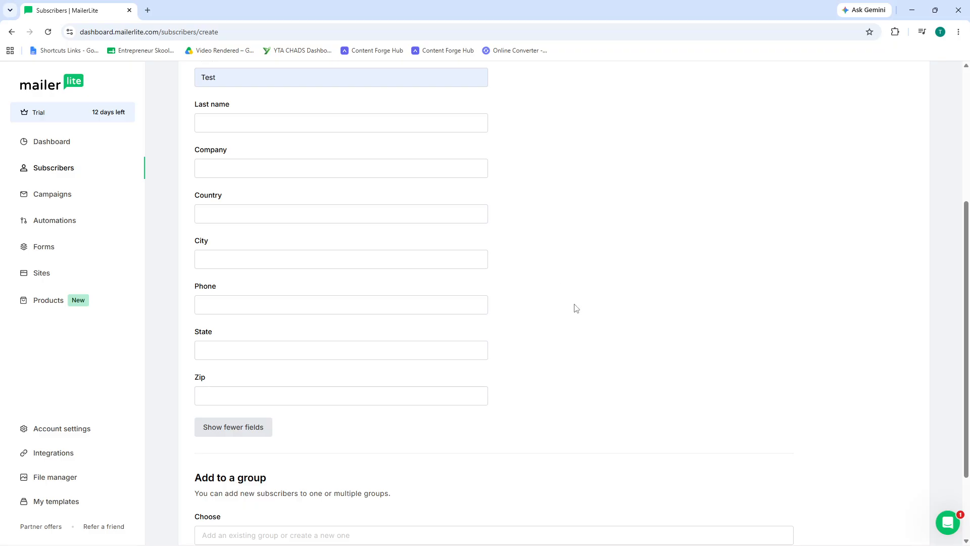
Try entering "grou" as a new group for the subscriber and clear the group field again.
{"action": "scroll", "coordinate": [574, 305], "scroll_direction": "down", "scroll_amount": 2}
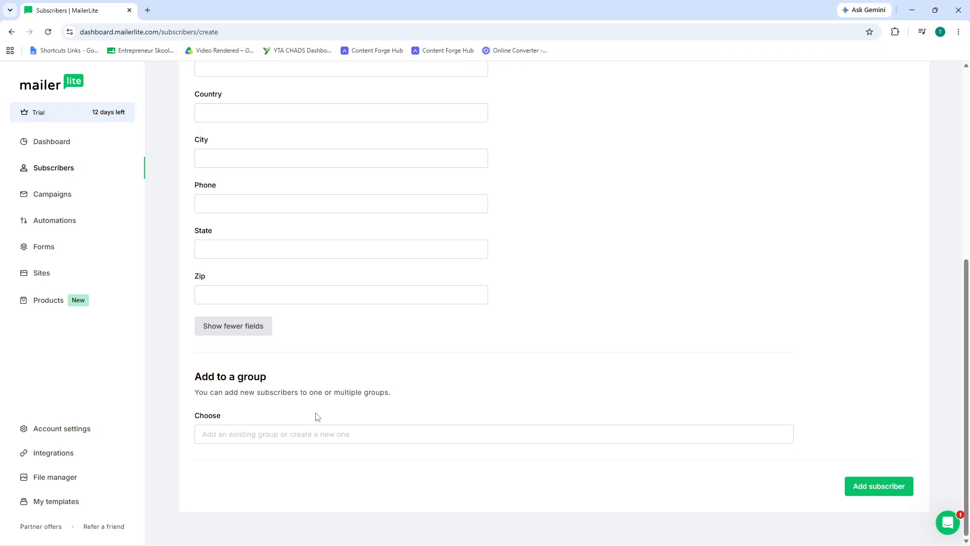
{"action": "left_click", "coordinate": [261, 430]}
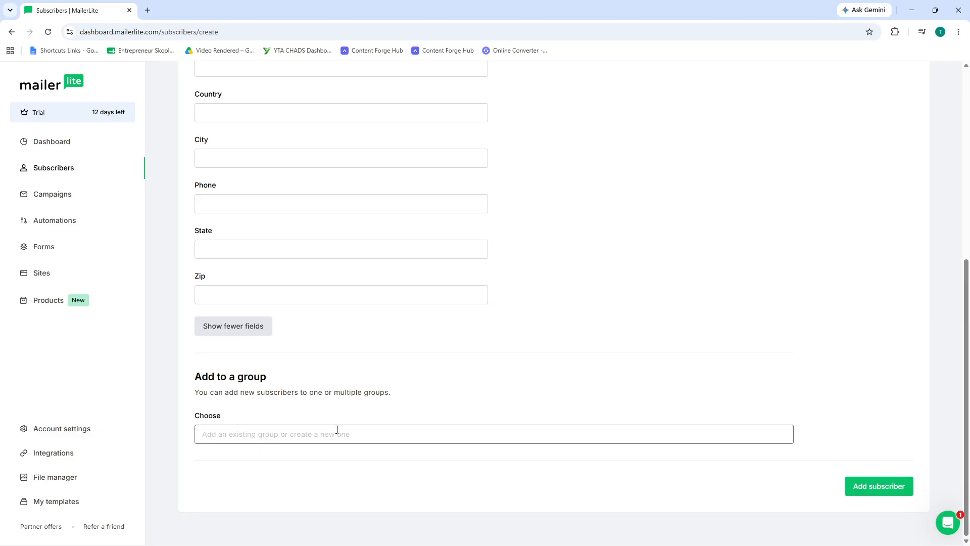
{"action": "type", "text": "grou"}
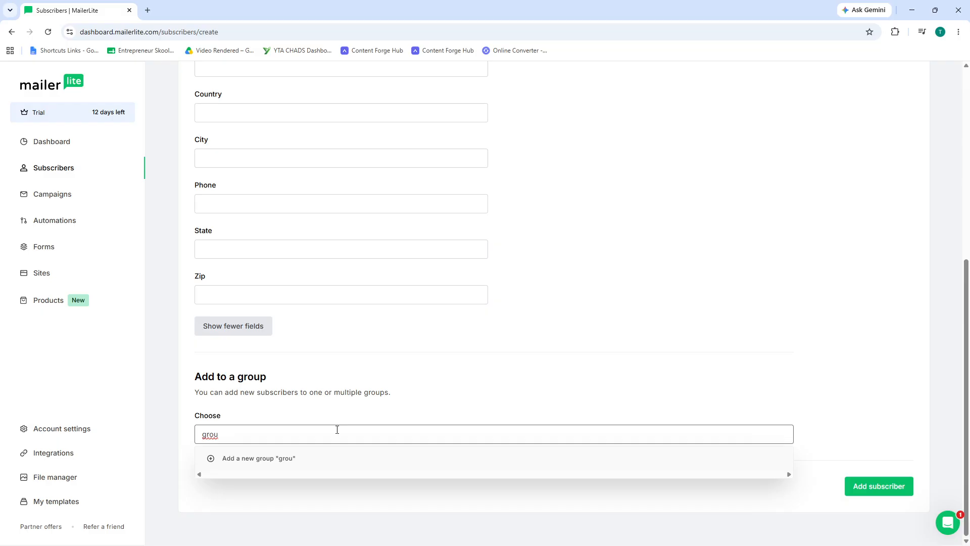
{"action": "key", "text": "BackSpace"}
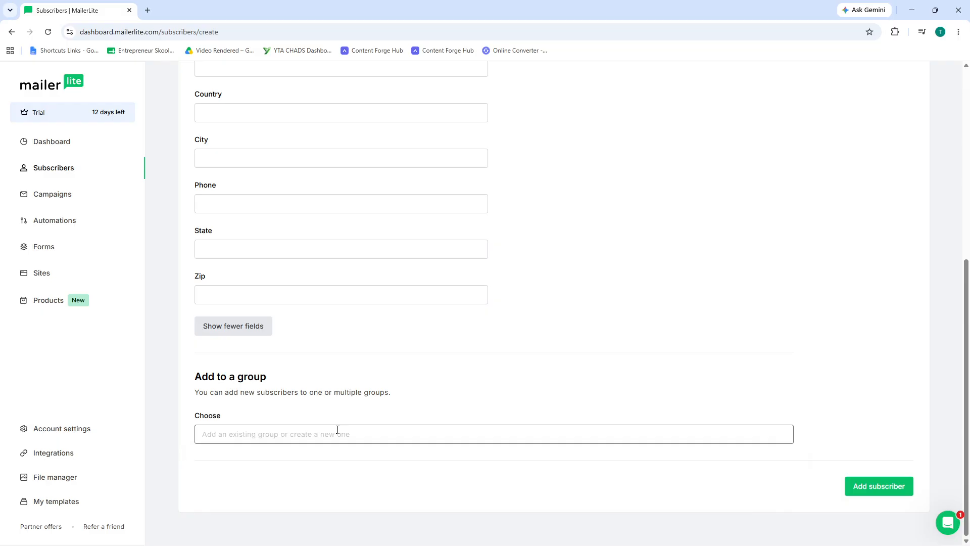
{"action": "left_click", "coordinate": [508, 389]}
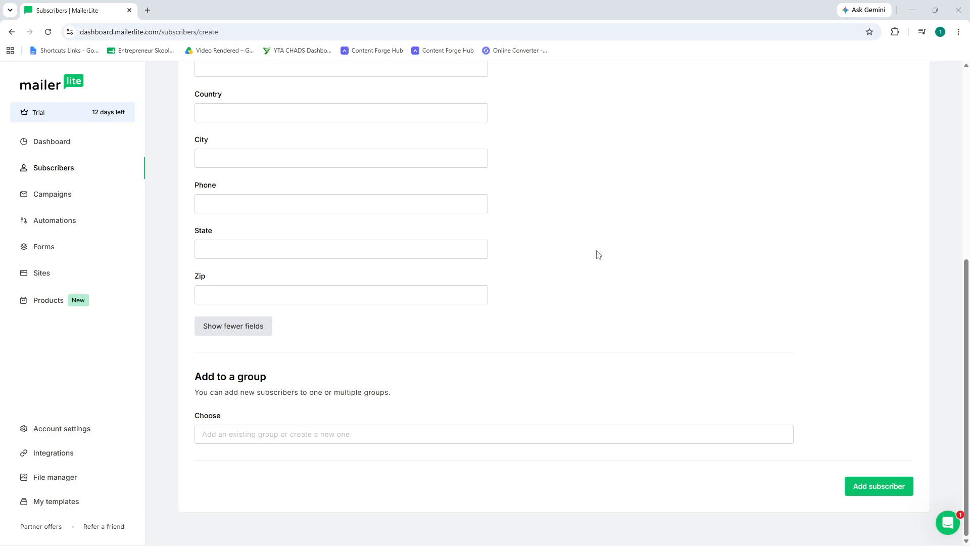
Review the subscriber form from the email and name down to the group section.
{"action": "scroll", "coordinate": [455, 278], "scroll_direction": "up", "scroll_amount": 6}
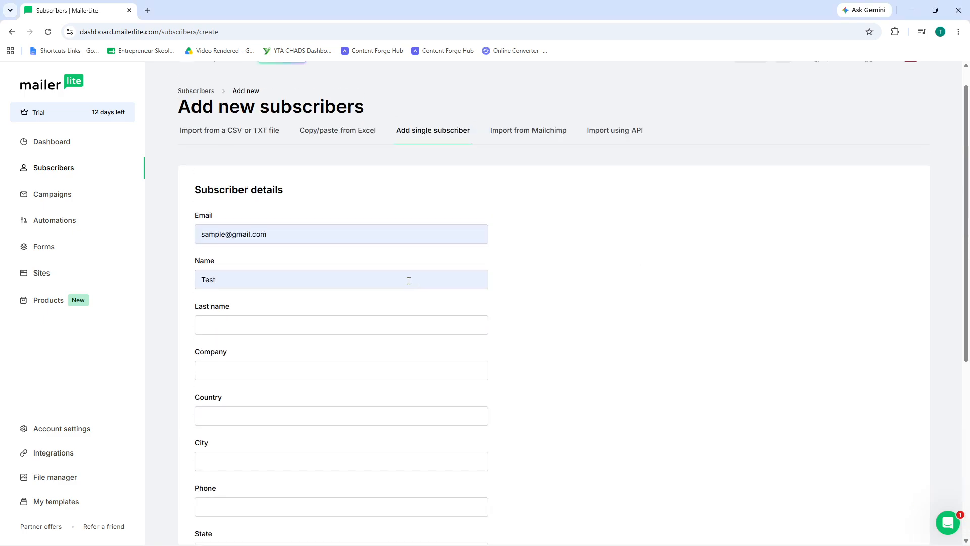
{"action": "scroll", "coordinate": [541, 291], "scroll_direction": "down", "scroll_amount": 6}
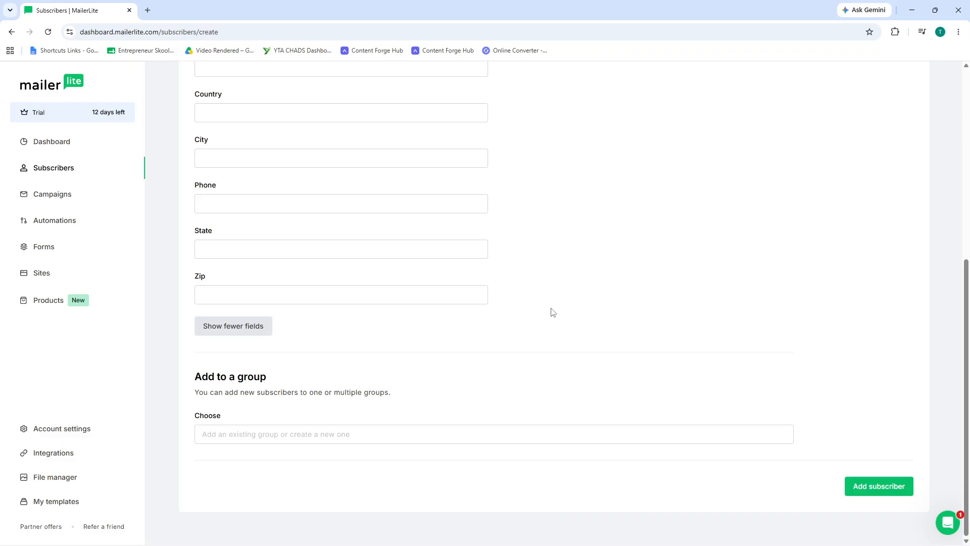
Check the last name and company fields of the subscriber form and the group section below them.
{"action": "scroll", "coordinate": [652, 341], "scroll_direction": "up", "scroll_amount": 5}
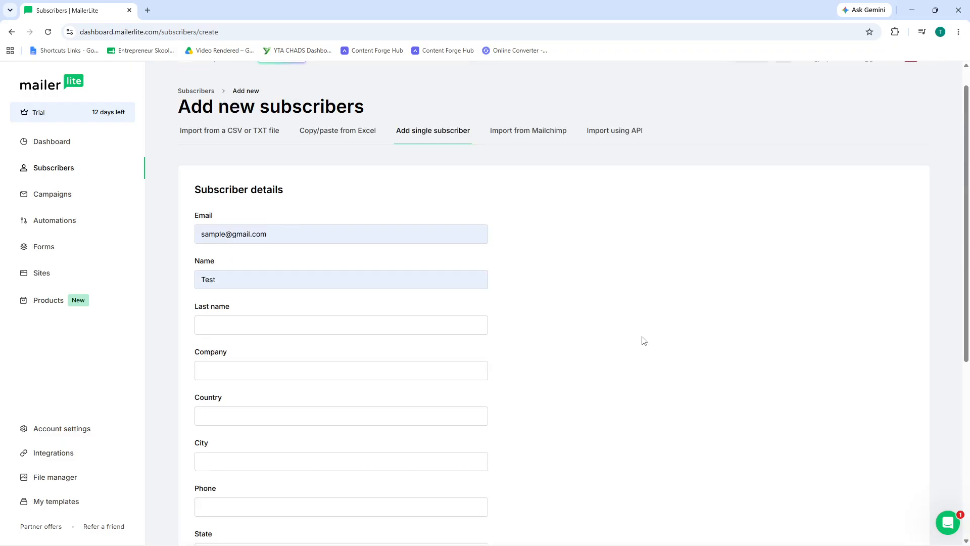
{"action": "left_click", "coordinate": [279, 329]}
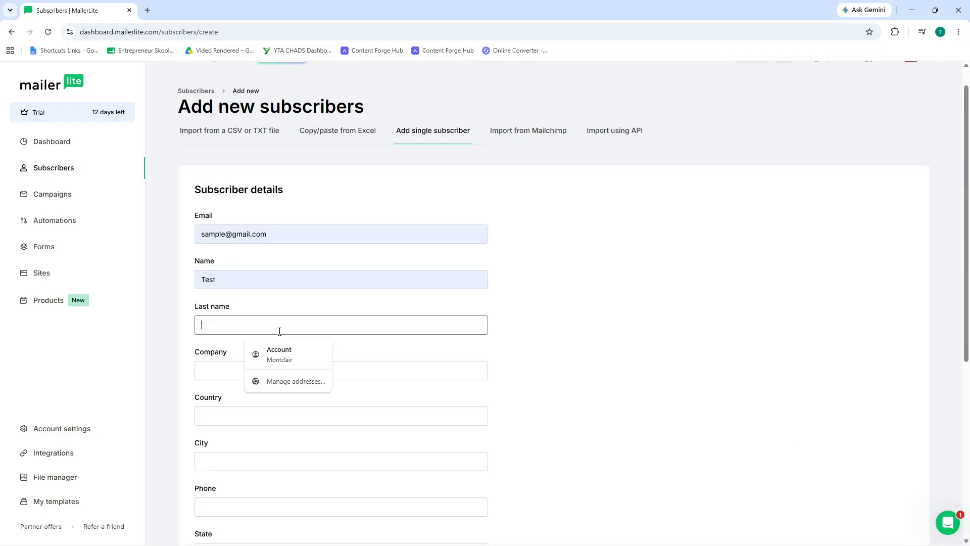
{"action": "left_click", "coordinate": [493, 358]}
{"action": "left_click", "coordinate": [358, 369]}
{"action": "left_click", "coordinate": [542, 369]}
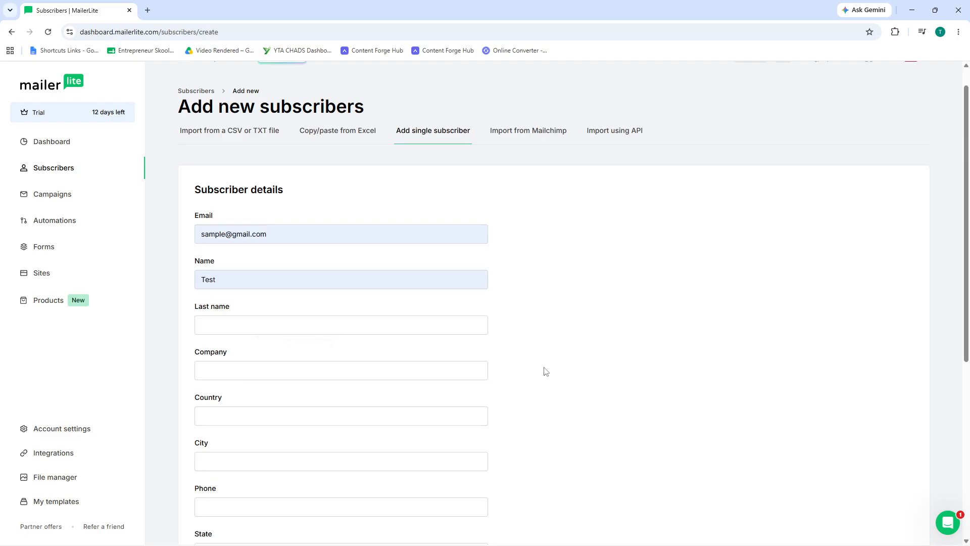
{"action": "scroll", "coordinate": [606, 365], "scroll_direction": "down", "scroll_amount": 5}
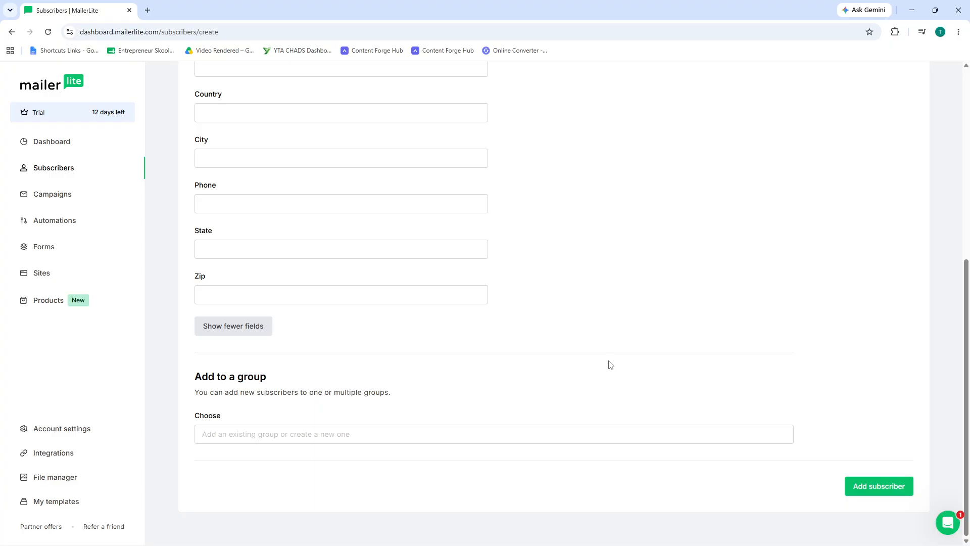
Autofill the subscriber's last name, country, city and state from the suggested saved address, leaving the company field blank.
{"action": "scroll", "coordinate": [563, 354], "scroll_direction": "up", "scroll_amount": 4}
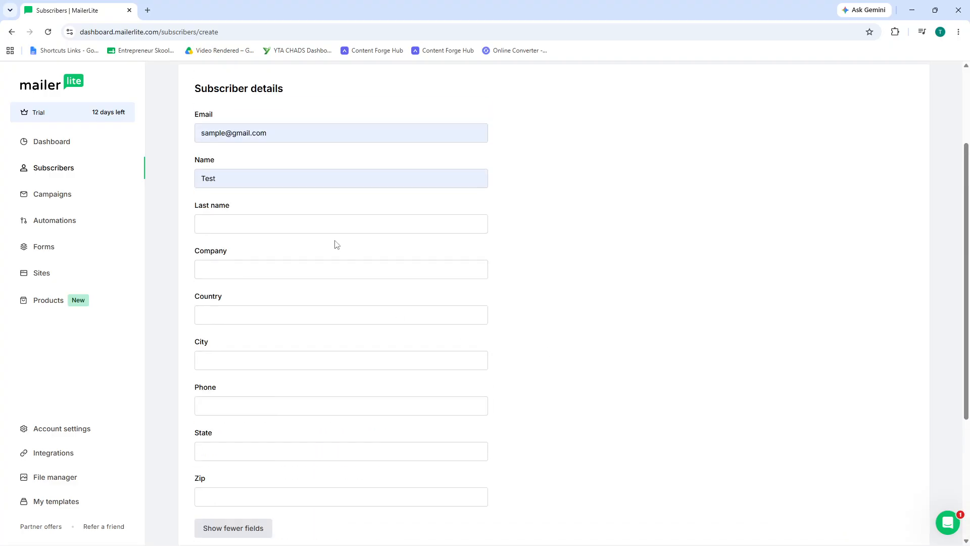
{"action": "left_click", "coordinate": [303, 228]}
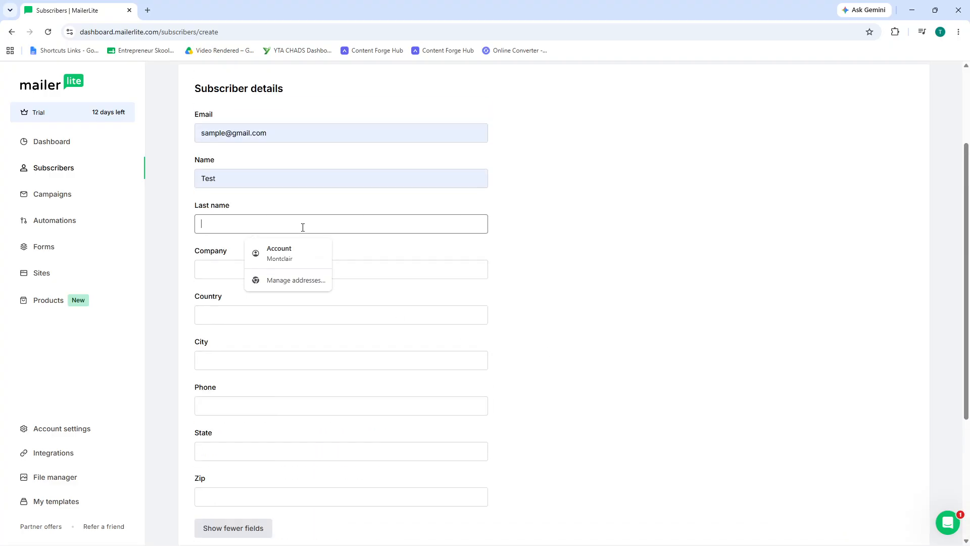
{"action": "left_click", "coordinate": [293, 256]}
{"action": "left_click", "coordinate": [249, 279]}
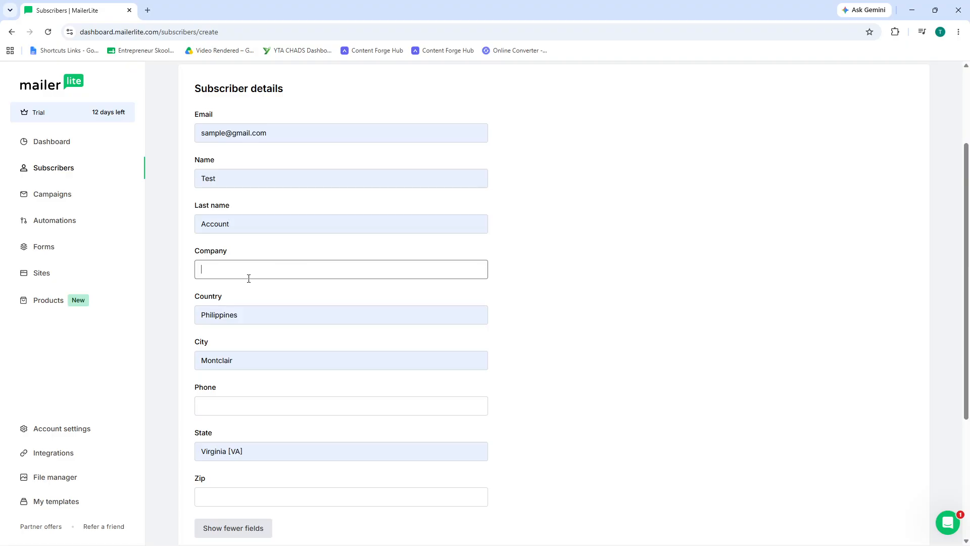
{"action": "left_click", "coordinate": [253, 318]}
{"action": "left_click", "coordinate": [779, 311]}
Submit the completed form to add the subscriber without assigning a group.
{"action": "scroll", "coordinate": [828, 350], "scroll_direction": "down", "scroll_amount": 1}
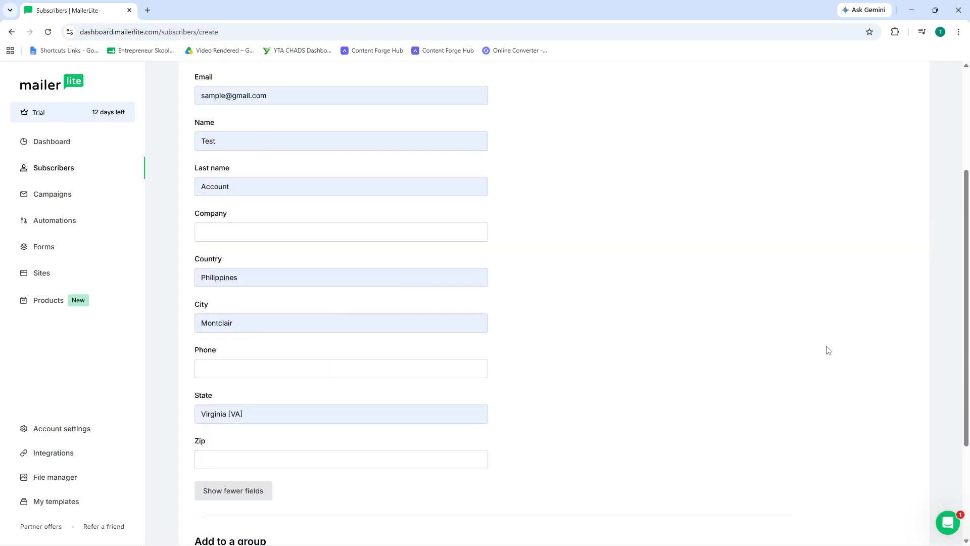
{"action": "scroll", "coordinate": [829, 350], "scroll_direction": "down", "scroll_amount": 3}
{"action": "left_click", "coordinate": [893, 485]}
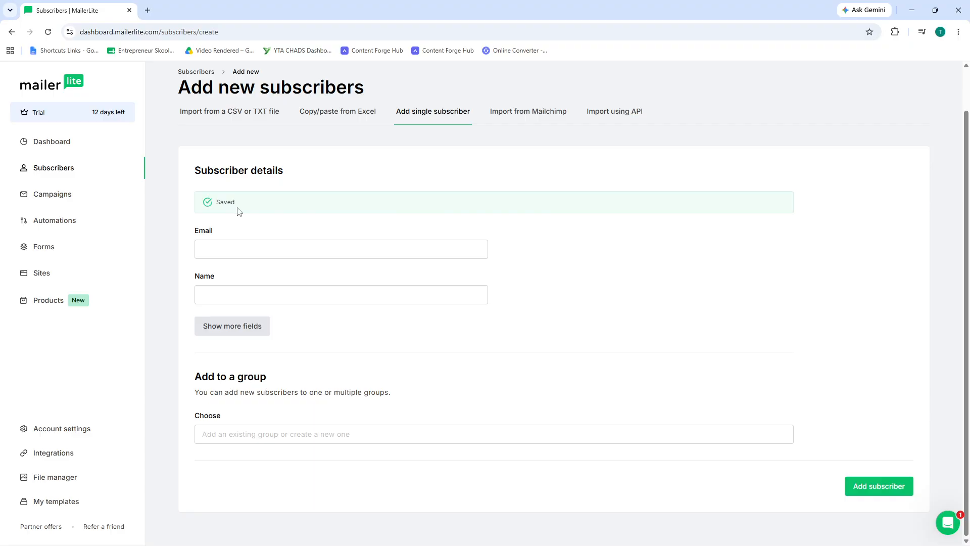
Open the subscriber list and view the actions available for the newly added subscriber.
{"action": "scroll", "coordinate": [263, 200], "scroll_direction": "up", "scroll_amount": 1}
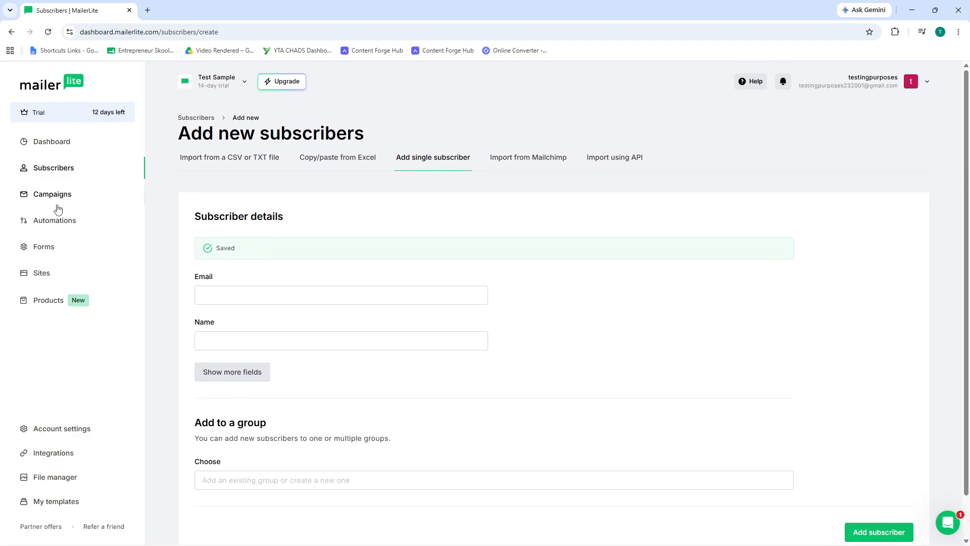
{"action": "left_click", "coordinate": [56, 172]}
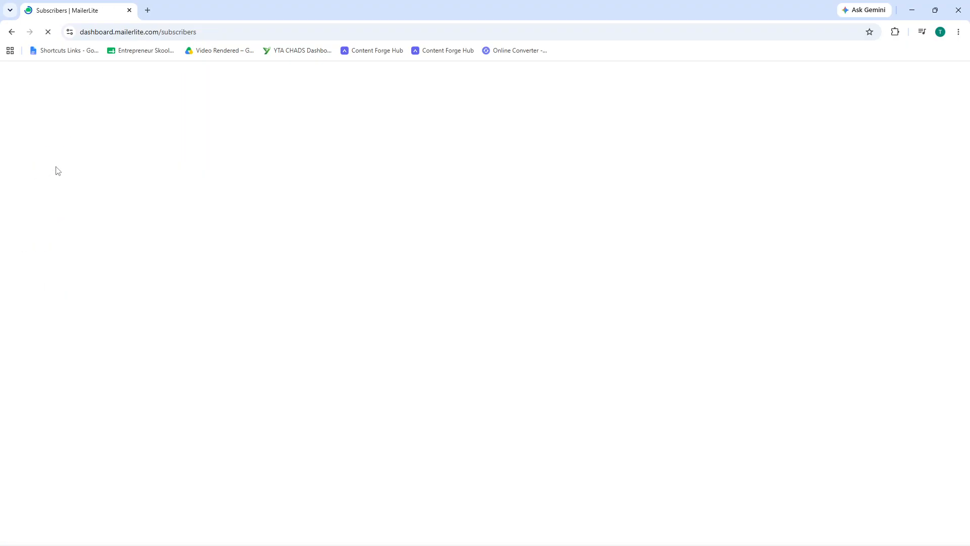
{"action": "scroll", "coordinate": [457, 235], "scroll_direction": "down", "scroll_amount": 3}
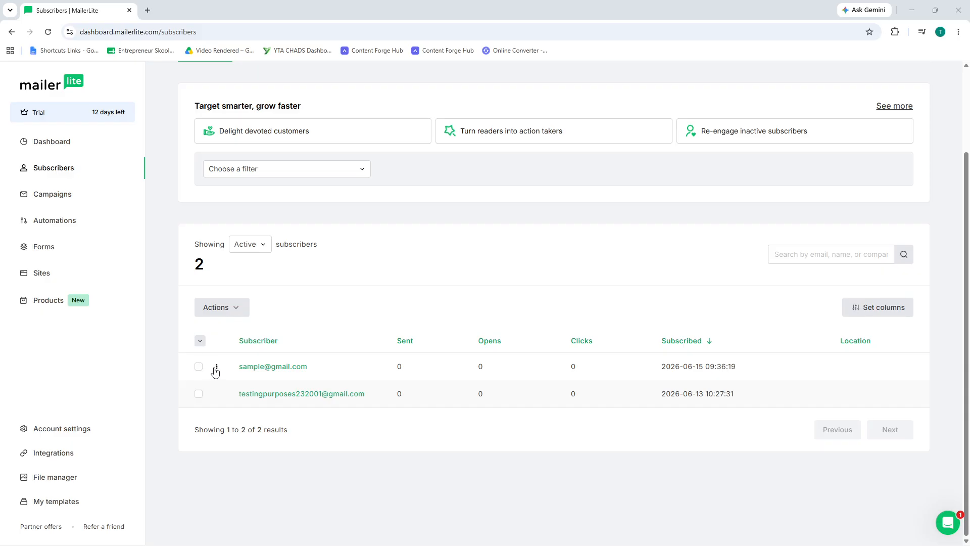
{"action": "left_click", "coordinate": [218, 368]}
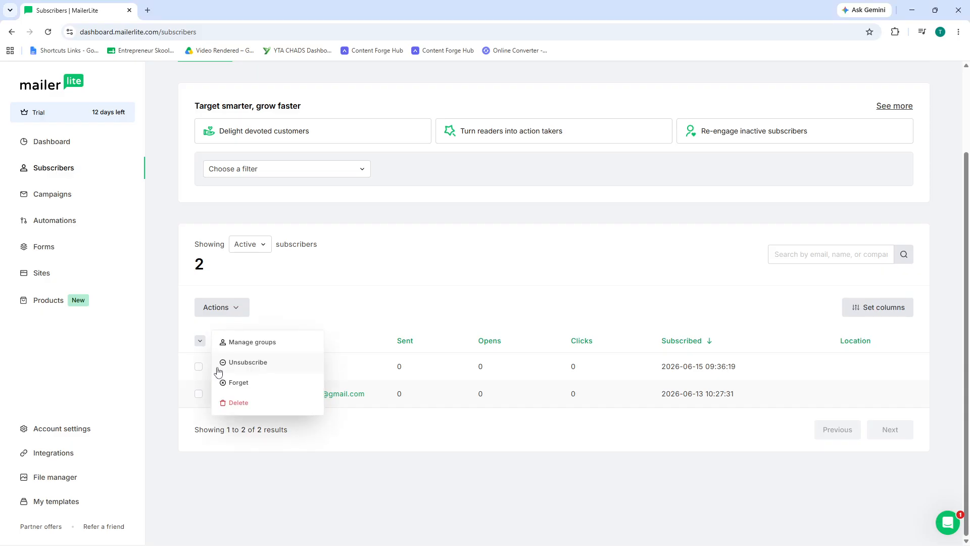
{"action": "left_click", "coordinate": [367, 292]}
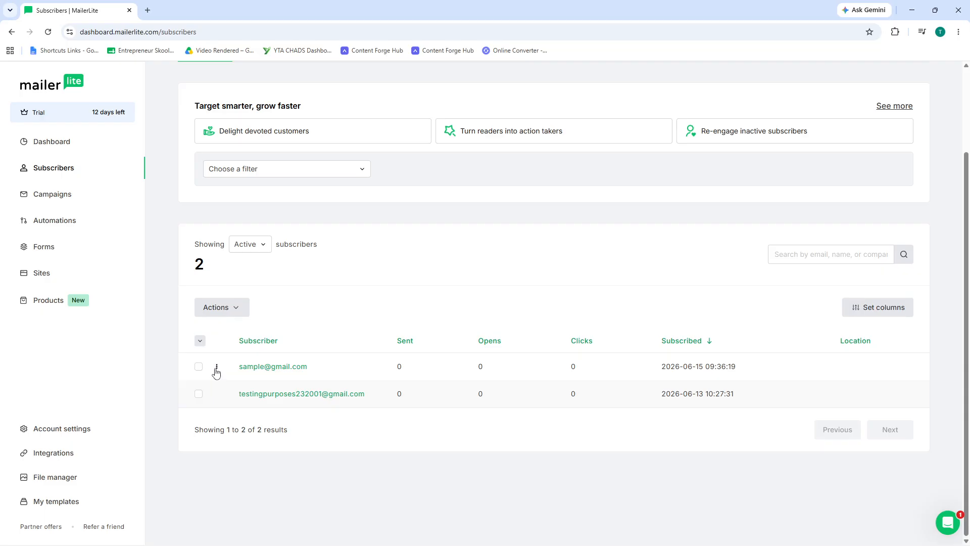
Open group management for the newly added subscriber and cancel it without selecting a group.
{"action": "left_click", "coordinate": [216, 369]}
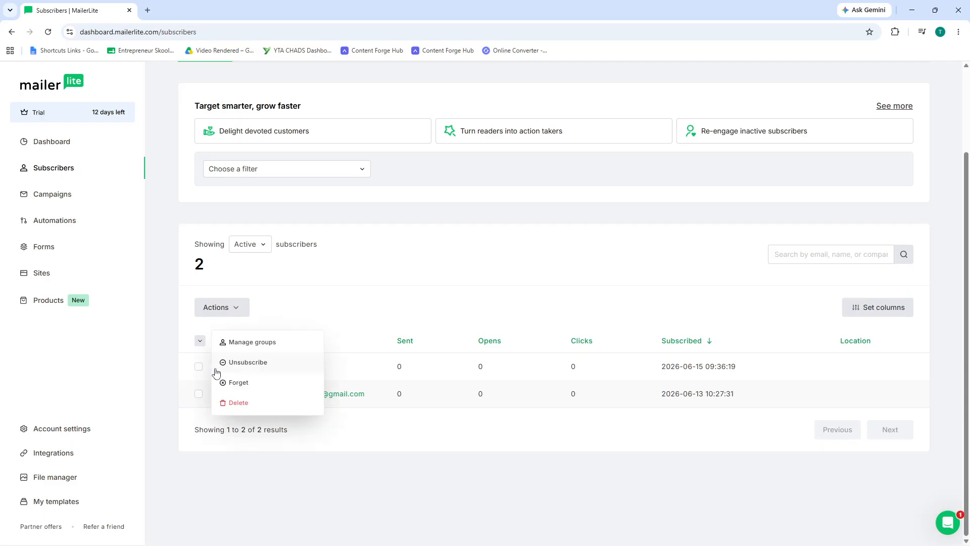
{"action": "left_click", "coordinate": [260, 347]}
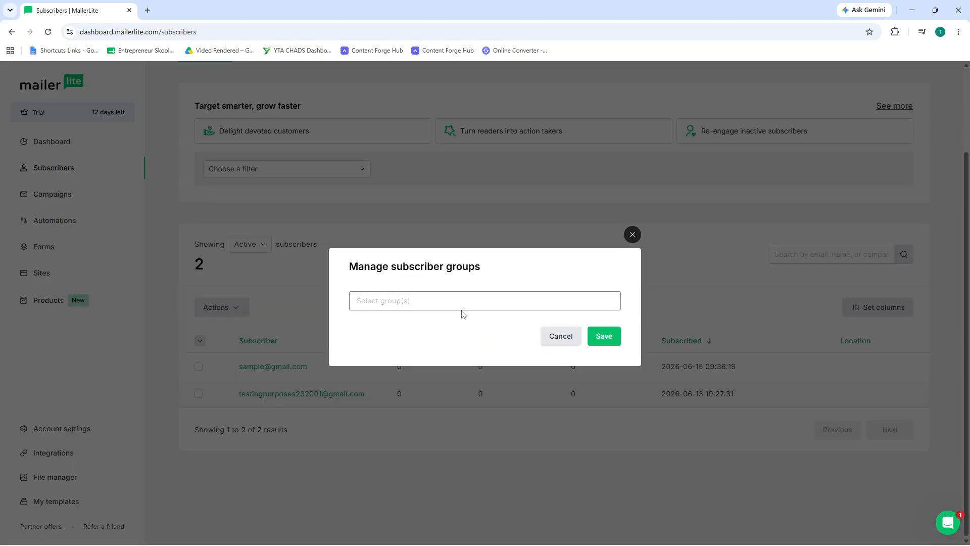
{"action": "left_click", "coordinate": [560, 338]}
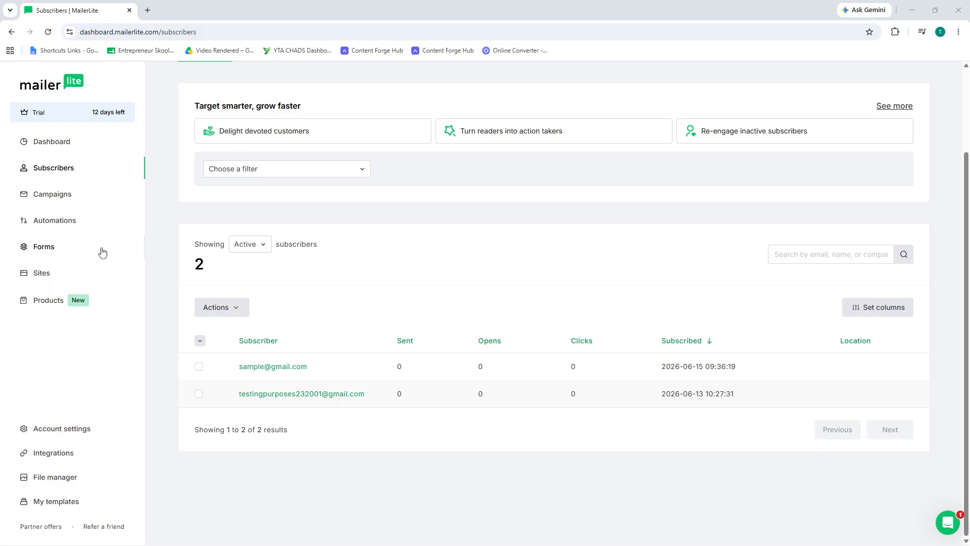
Open the newly added subscriber's profile and review its statistics, subscriber details and activity.
{"action": "left_click", "coordinate": [162, 213]}
{"action": "left_click", "coordinate": [303, 368]}
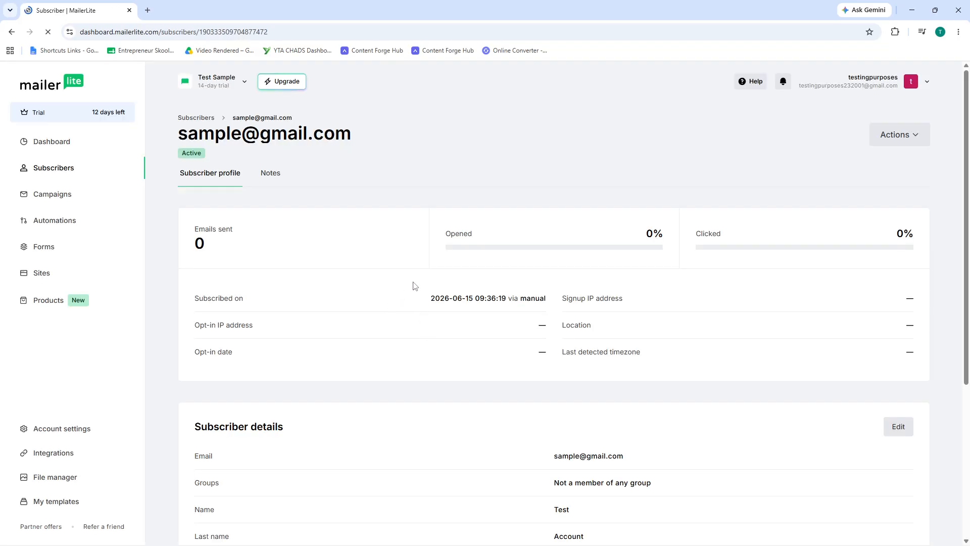
{"action": "scroll", "coordinate": [439, 235], "scroll_direction": "down", "scroll_amount": 4}
{"action": "scroll", "coordinate": [486, 242], "scroll_direction": "down", "scroll_amount": 1}
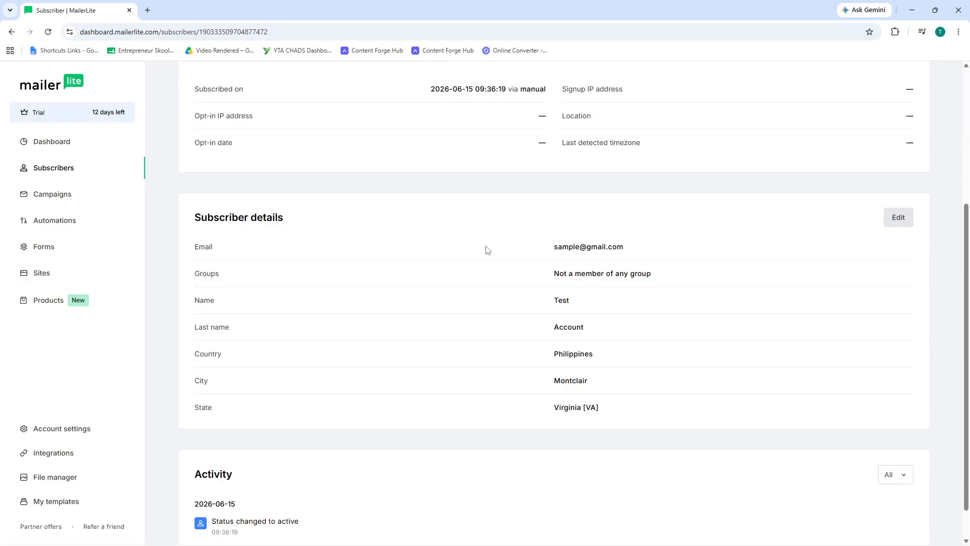
{"action": "scroll", "coordinate": [487, 242], "scroll_direction": "up", "scroll_amount": 4}
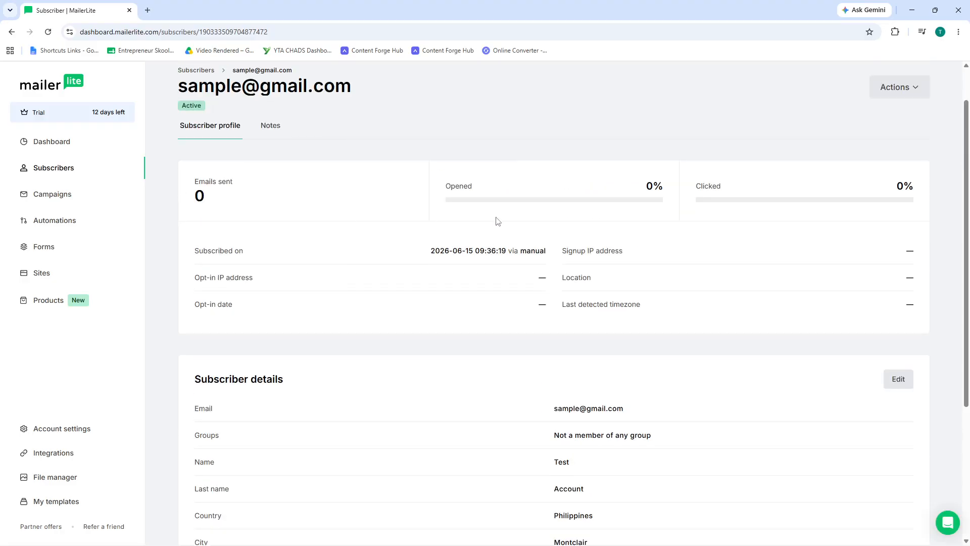
{"action": "scroll", "coordinate": [475, 161], "scroll_direction": "up", "scroll_amount": 1}
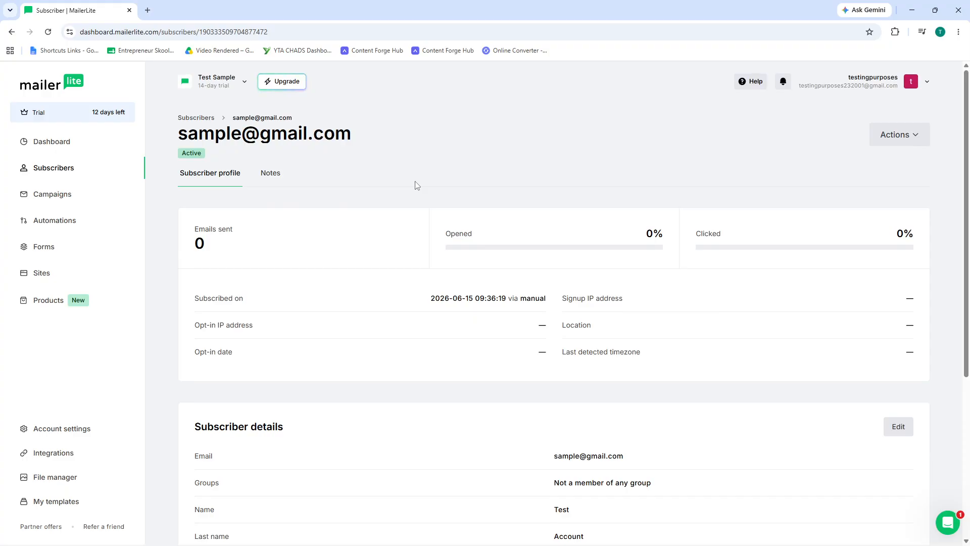
Return to the list of all subscribers and look over its sections and entries.
{"action": "left_click", "coordinate": [67, 172]}
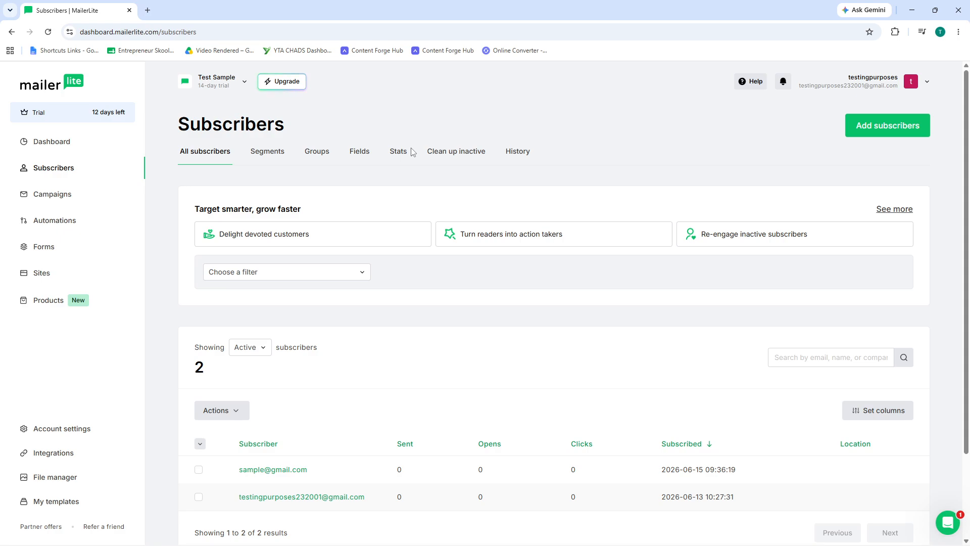
{"action": "scroll", "coordinate": [446, 190], "scroll_direction": "down", "scroll_amount": 2}
{"action": "scroll", "coordinate": [447, 183], "scroll_direction": "up", "scroll_amount": 2}
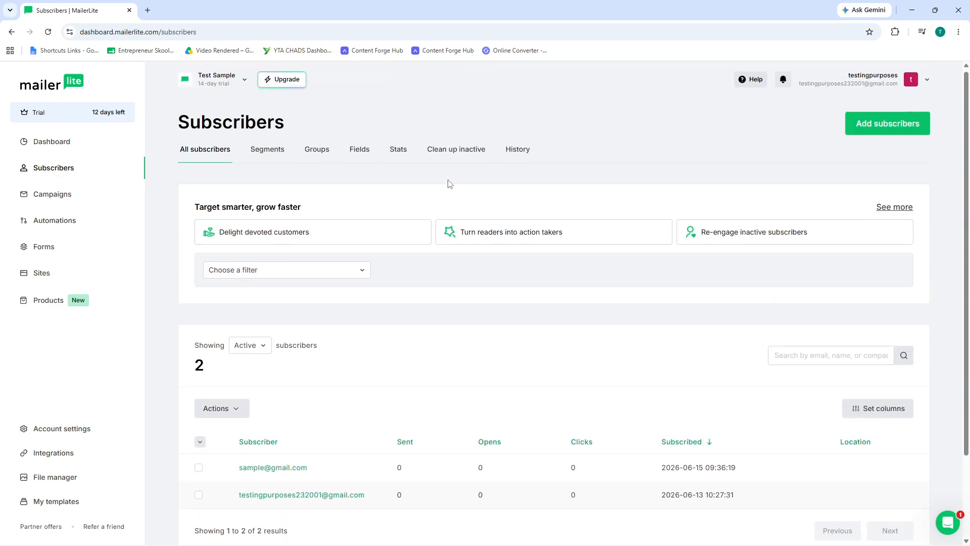